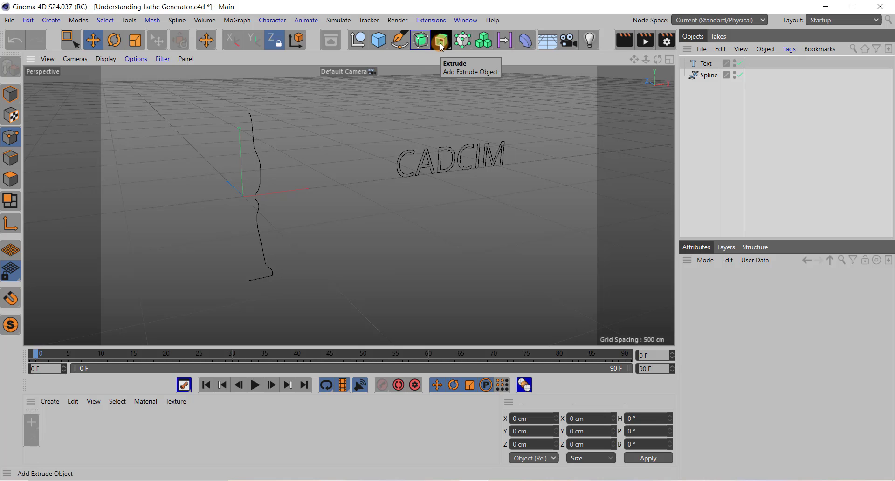
Step: Add a Lathe generator and make the profile Spline its child
drag(440, 43, 483, 76)
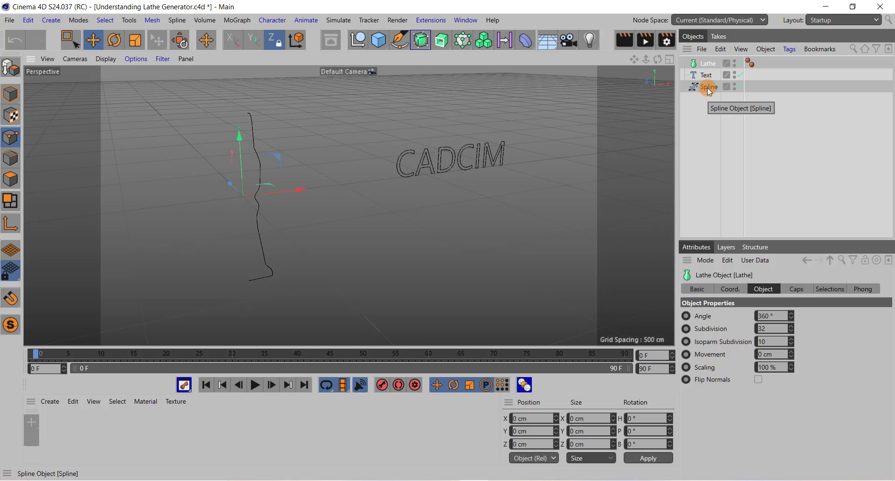
drag(711, 87, 710, 67)
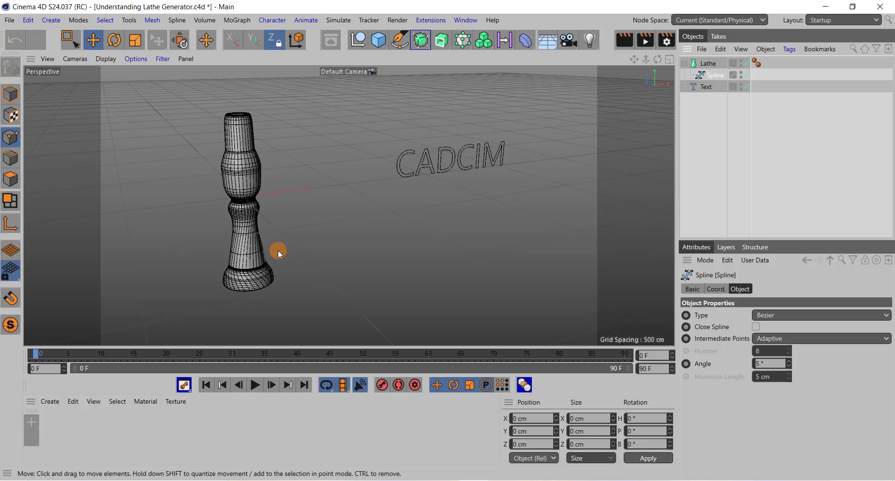
Step: Switch to four viewports, select the top profile point and drag it outward
middle_click(324, 240)
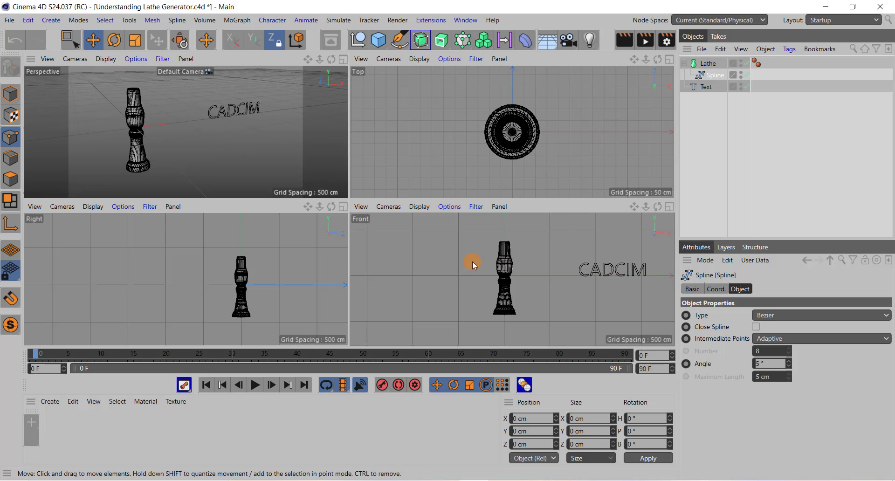
scroll(472, 262, up, 2)
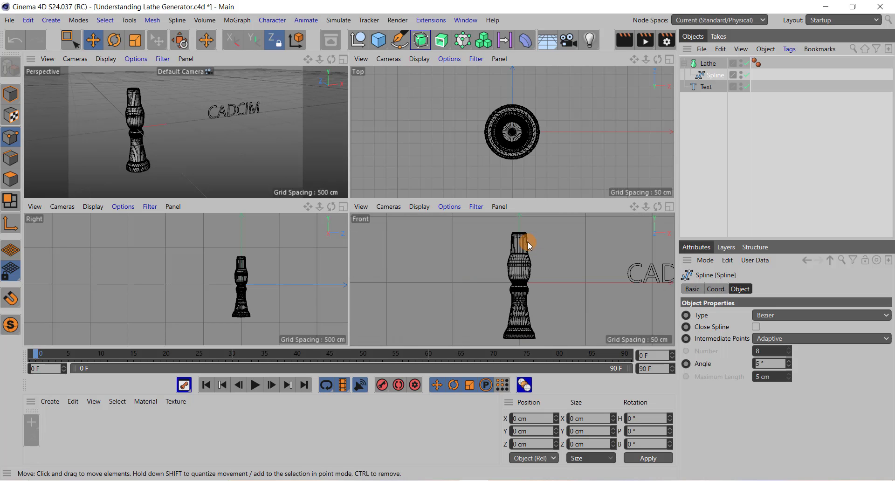
click(528, 244)
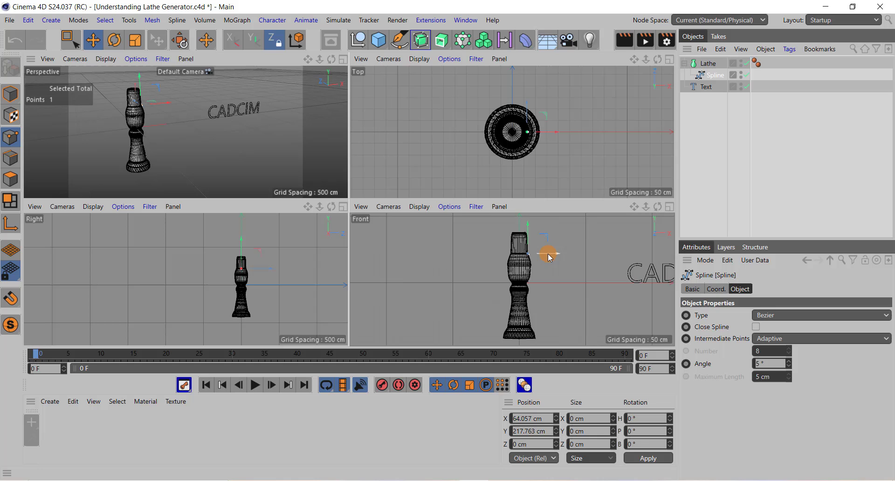
drag(550, 257, 551, 254)
Step: Raise the top profile point and push it further out to reshape the pillar
scroll(544, 269, up, 3)
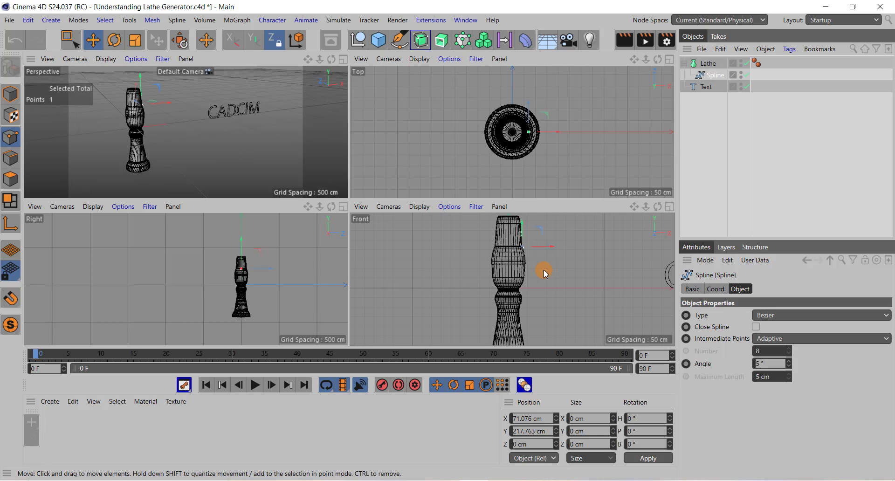
scroll(546, 271, down, 2)
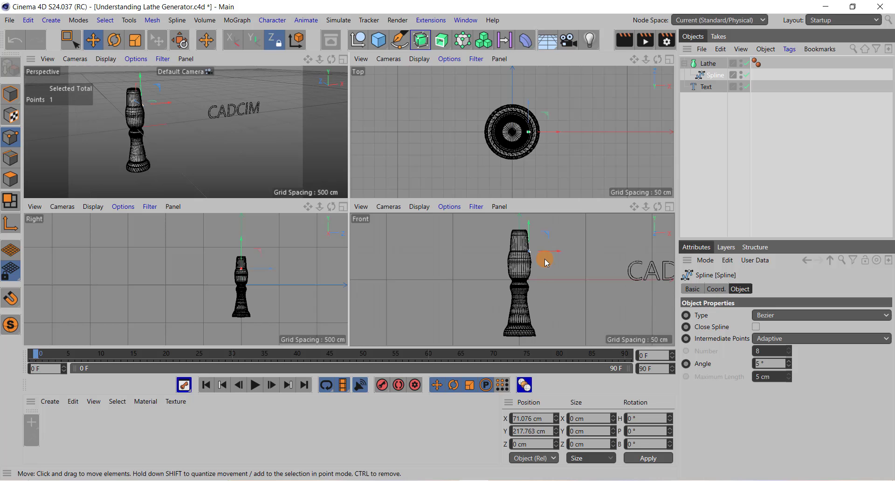
drag(526, 223, 525, 223)
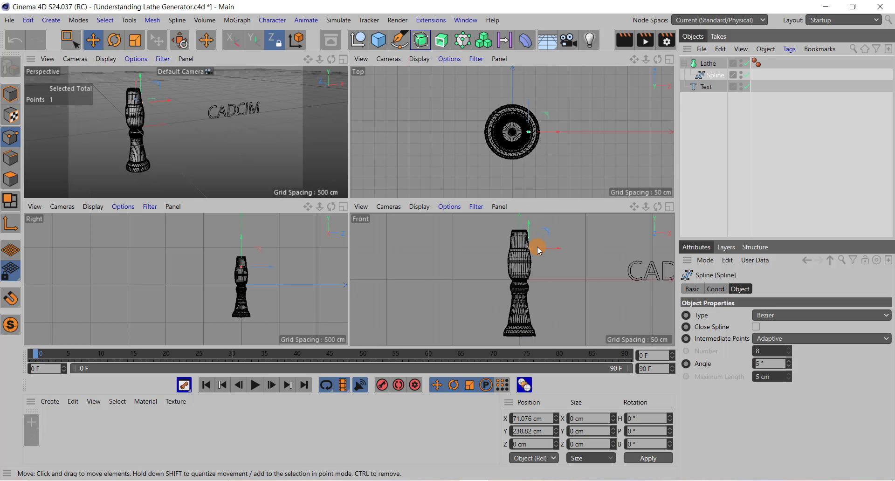
scroll(537, 247, up, 5)
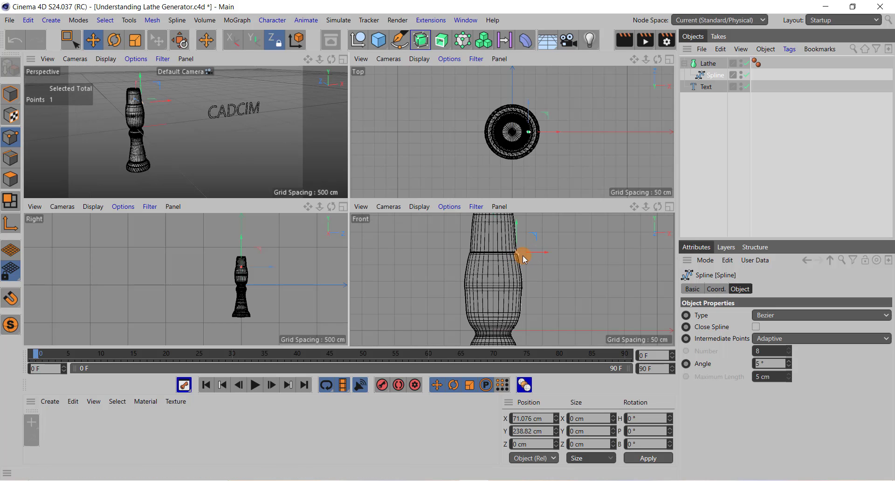
mouse_move(519, 257)
mouse_down()
mouse_move(526, 257)
mouse_move(518, 261)
mouse_up()
scroll(539, 272, down, 2)
scroll(540, 272, down, 3)
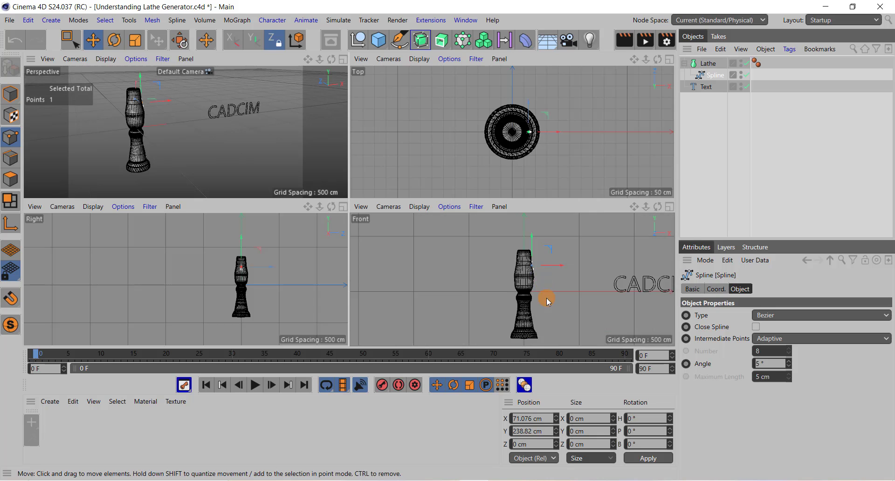
scroll(526, 295, up, 3)
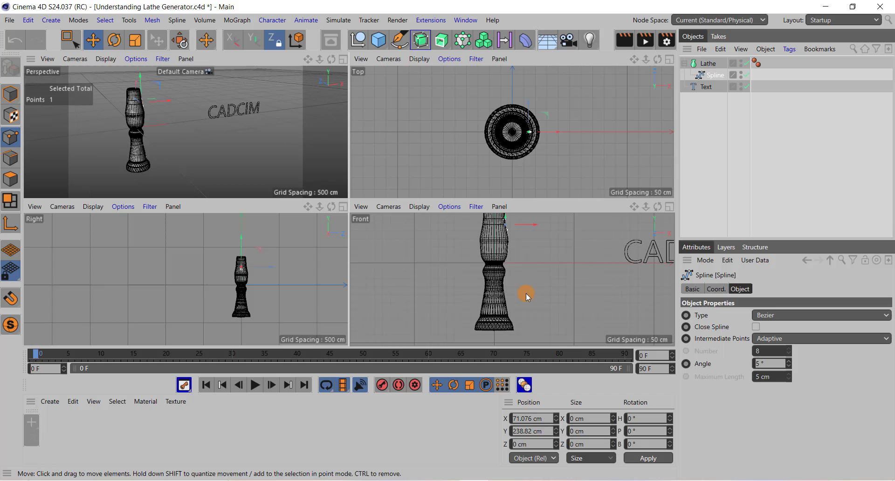
scroll(510, 280, down, 3)
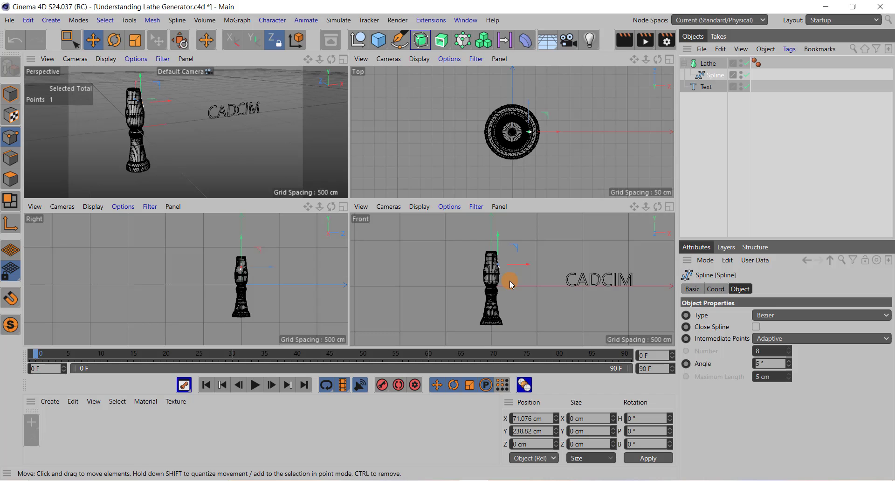
Step: Select the Lathe, maximise the Perspective view, and lower its Angle to 250°
click(708, 64)
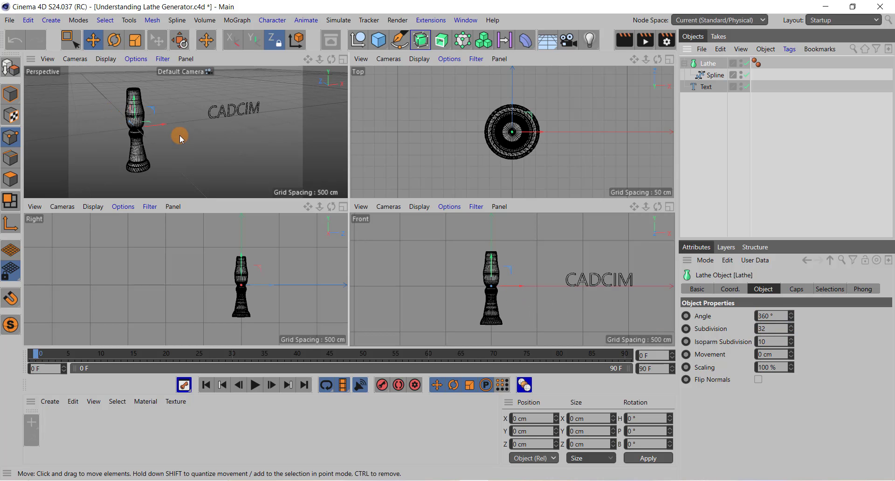
scroll(180, 135, up, 5)
alt+middle_drag(180, 136, 262, 142)
scroll(261, 141, down, 2)
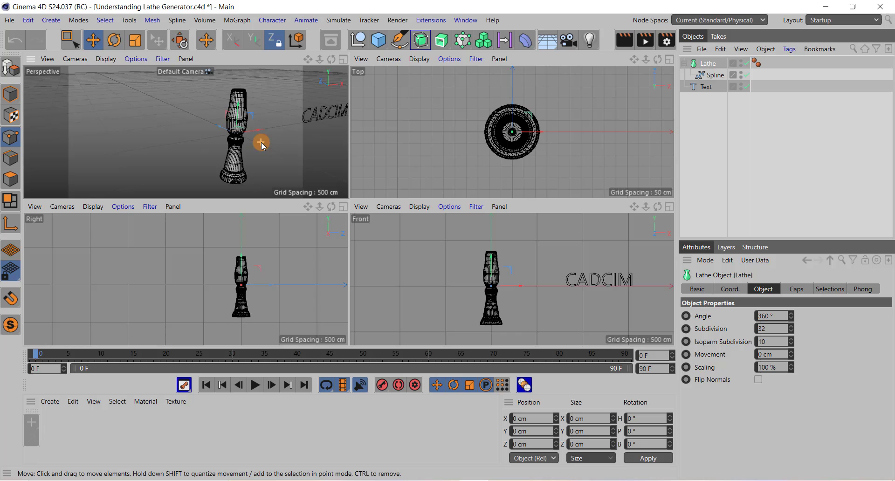
middle_click(262, 141)
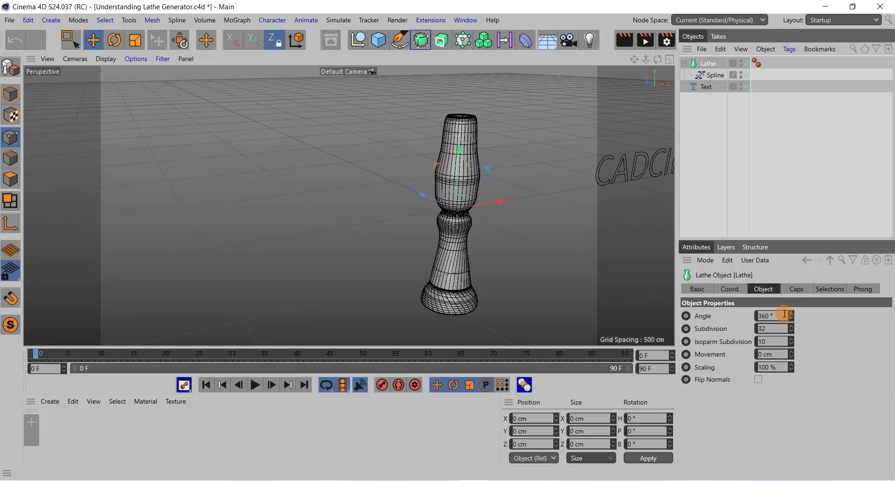
drag(793, 318, 792, 329)
alt+middle_drag(596, 291, 285, 116)
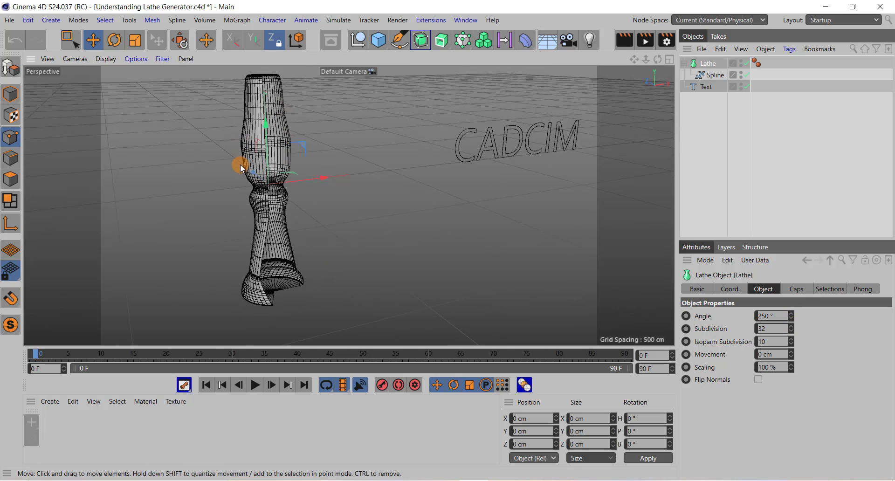
scroll(241, 168, up, 2)
Step: Set the Lathe Angle back to 360°
double_click(767, 316)
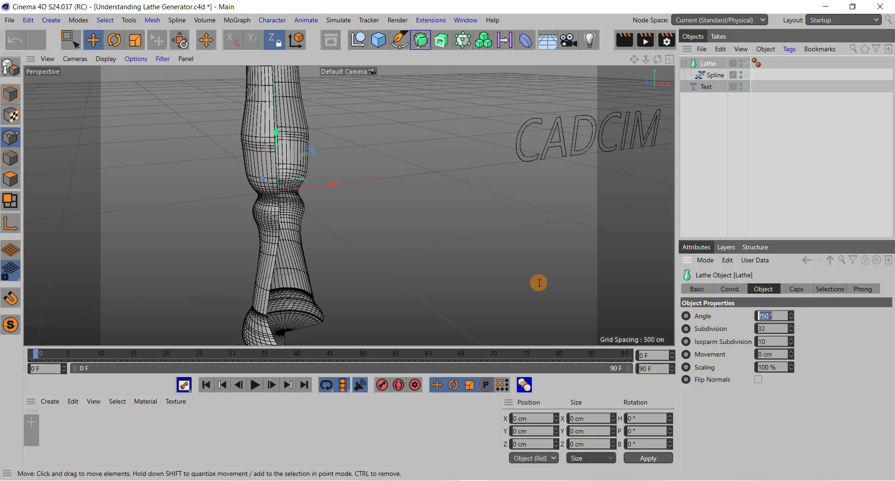
text(360)
key(Return)
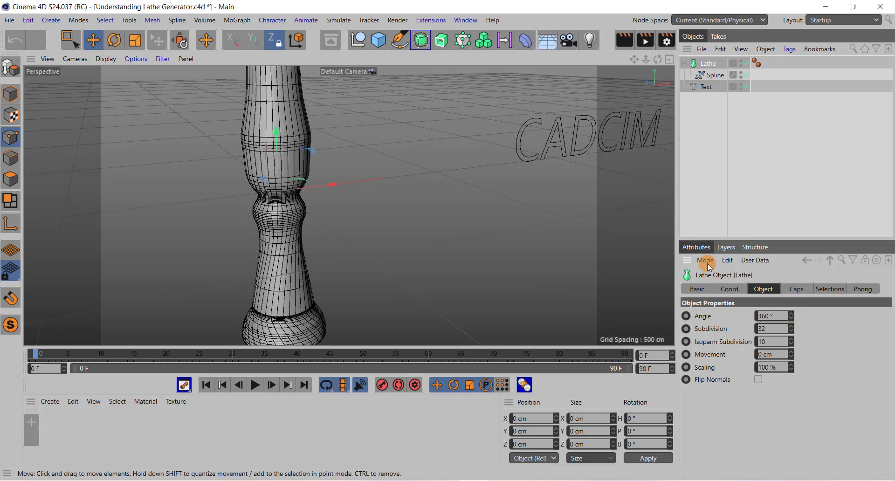
Step: Adjust the Lathe Subdivision with its spinner, settling at 11
click(792, 327)
click(791, 327)
click(791, 326)
click(791, 326)
click(792, 326)
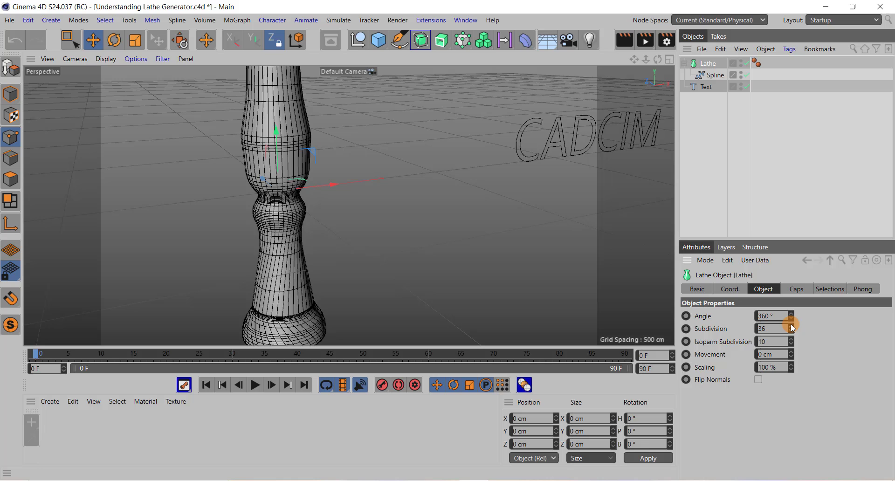
click(791, 327)
click(792, 327)
click(791, 326)
click(791, 326)
click(791, 326)
click(792, 327)
drag(792, 326, 792, 327)
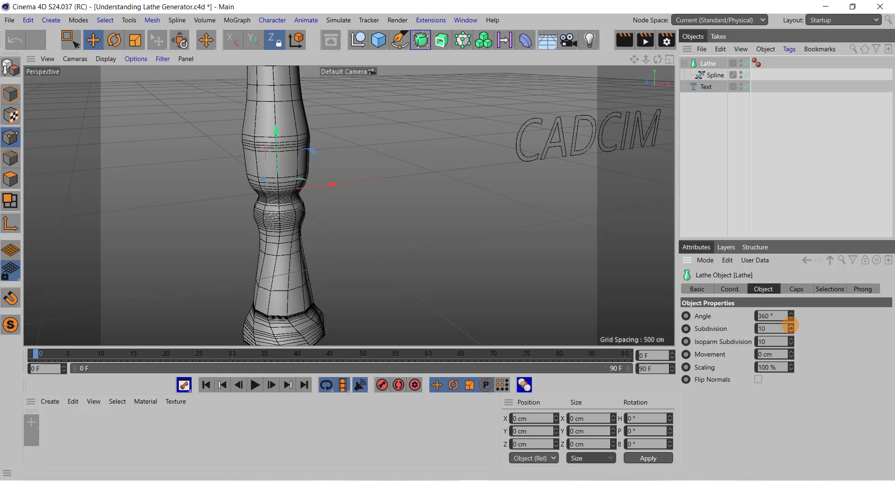
drag(791, 328, 792, 326)
Step: Raise the Lathe Movement to 190 cm and orbit to inspect the spiral pillar
scroll(662, 94, down, 2)
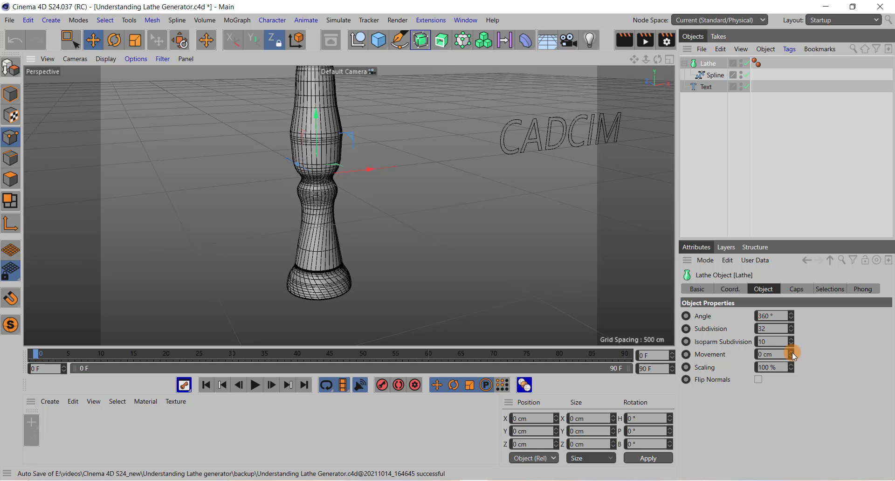
drag(793, 353, 792, 353)
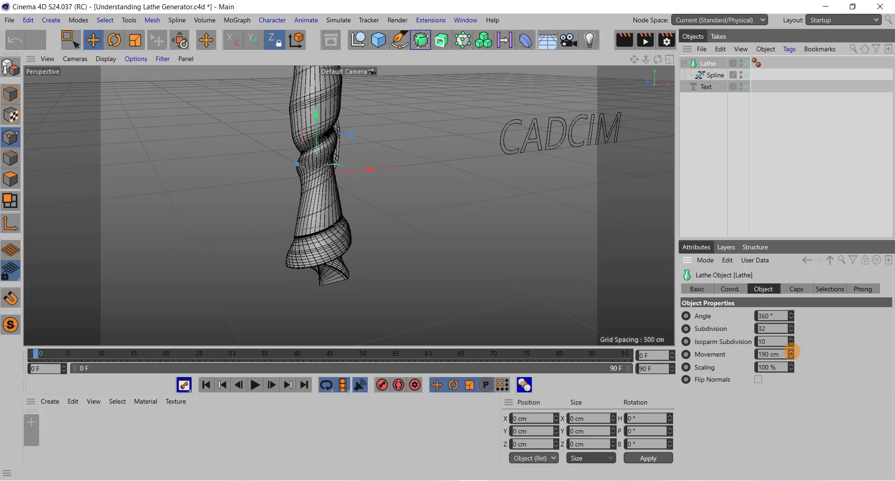
scroll(388, 197, down, 2)
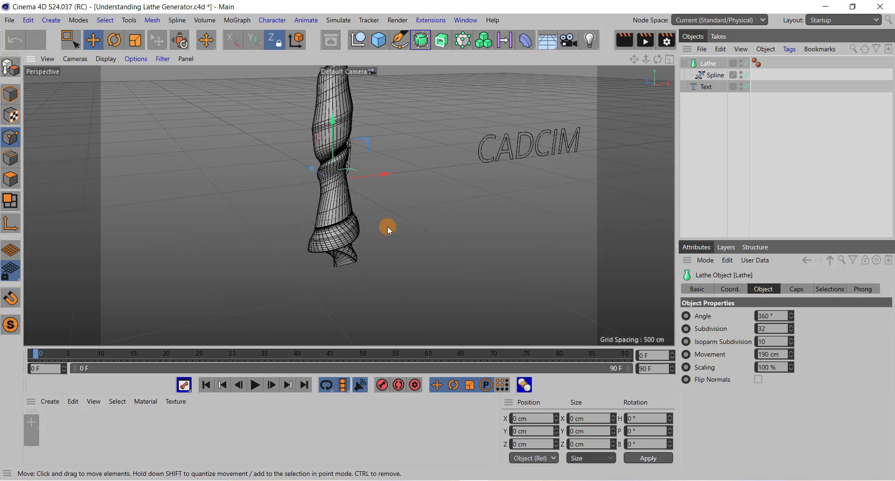
alt+drag(388, 228, 442, 208)
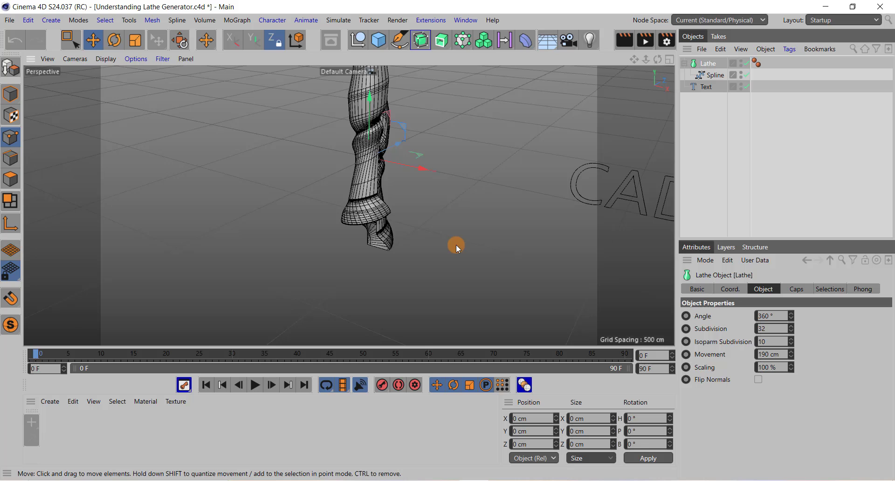
alt+drag(456, 244, 429, 205)
alt+drag(395, 154, 494, 258)
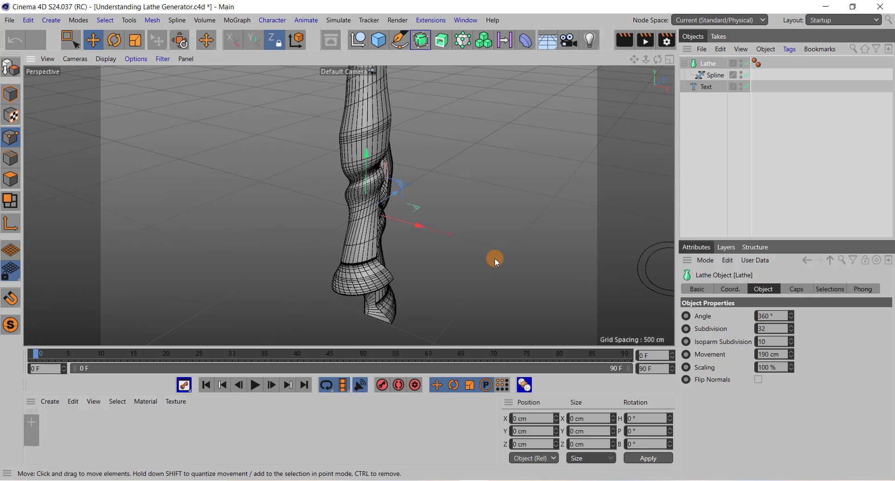
Step: Reset Movement to 0 cm and lower the Lathe Scaling to 47%
double_click(788, 356)
text(0.)
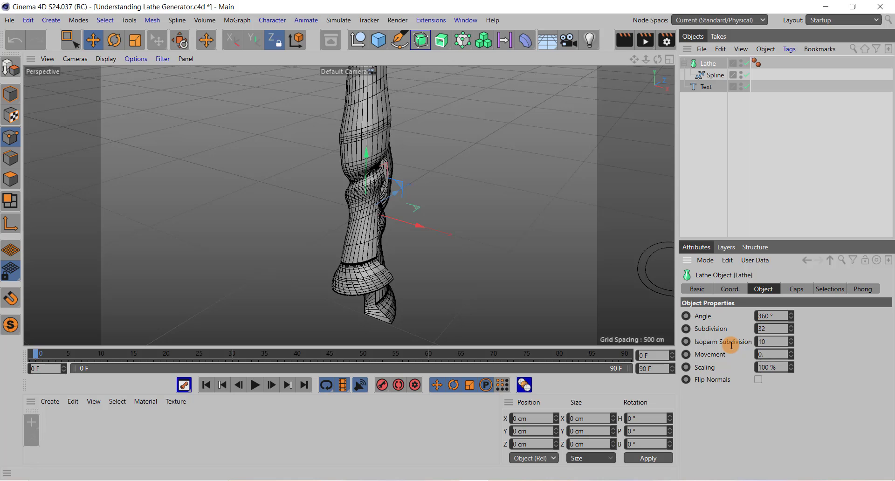
key(Return)
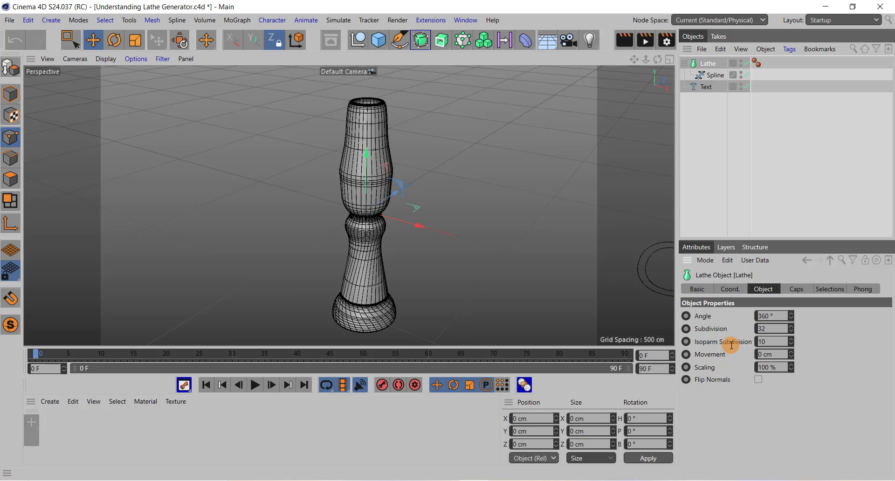
click(792, 370)
drag(791, 368, 792, 367)
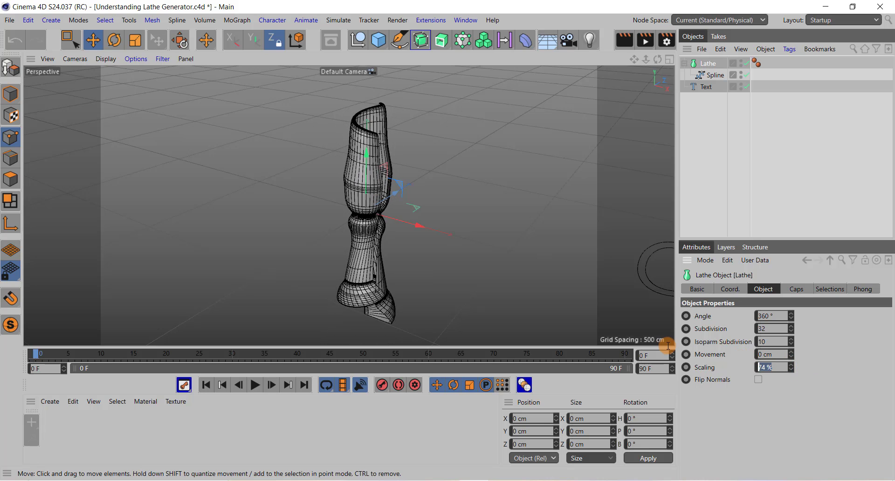
Step: Enter 100% Lathe Scaling and pull the view back to include the text
key(Return)
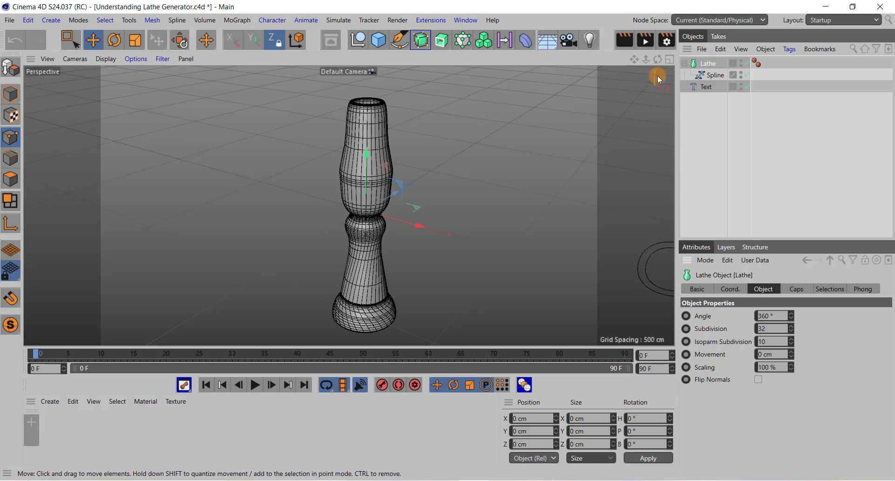
alt+drag(569, 153, 569, 152)
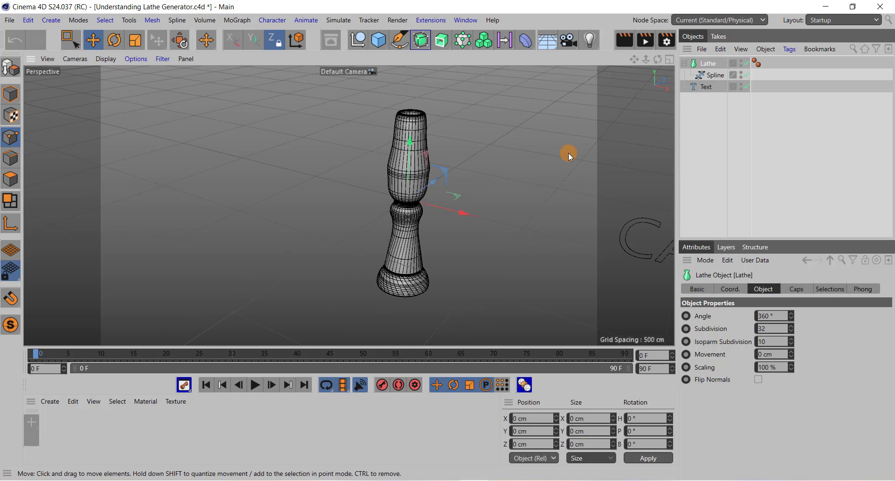
Step: Check the pillar Lathe's Caps settings, then select the CADCIM Text object
click(798, 289)
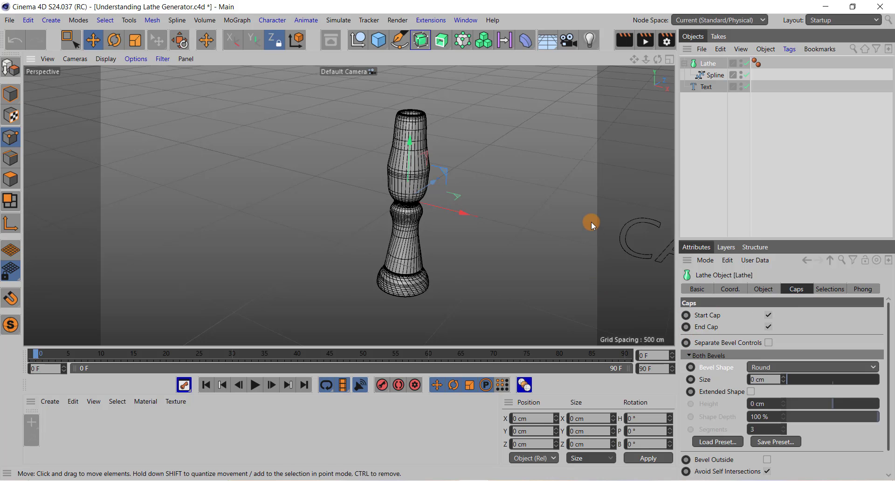
scroll(591, 222, down, 5)
alt+middle_drag(597, 232, 556, 220)
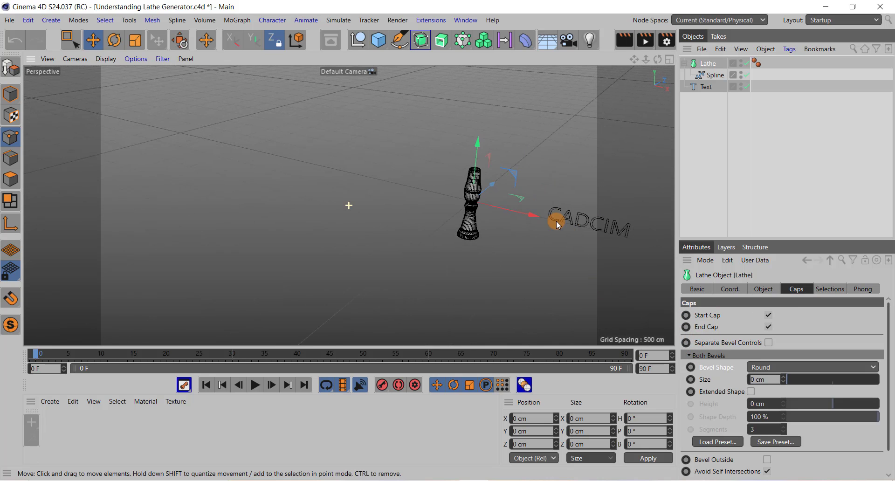
scroll(625, 222, up, 5)
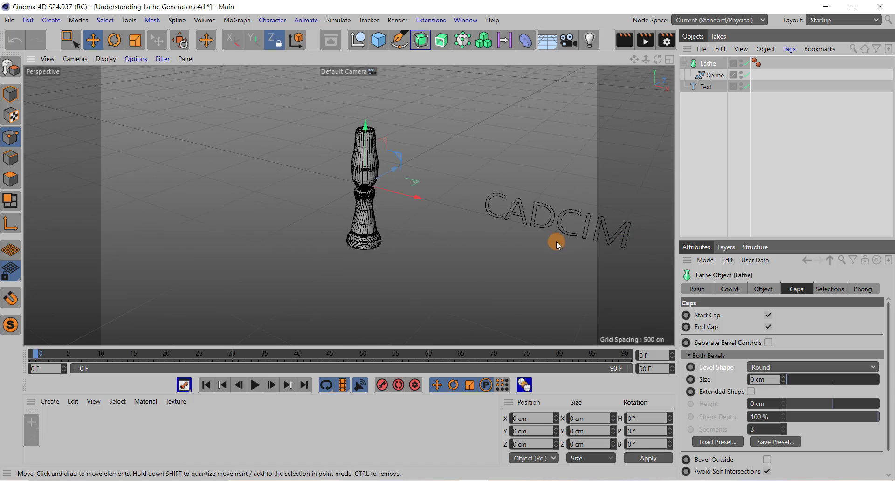
scroll(551, 217, up, 8)
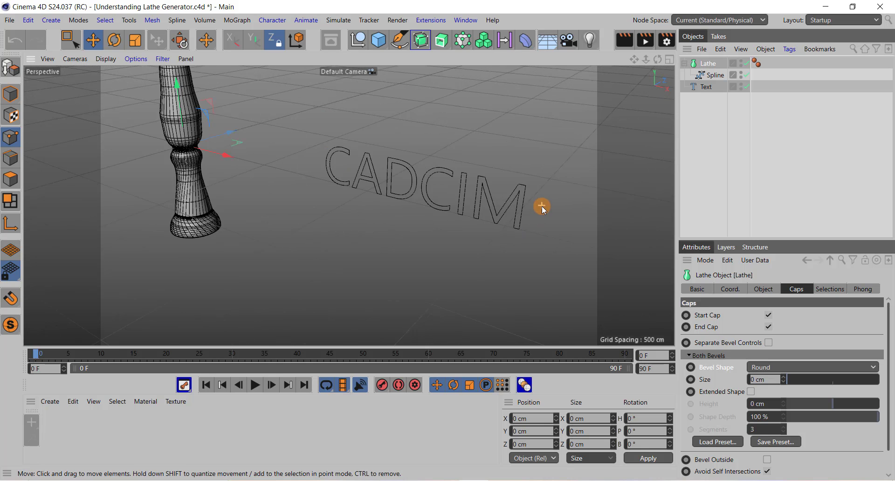
click(706, 87)
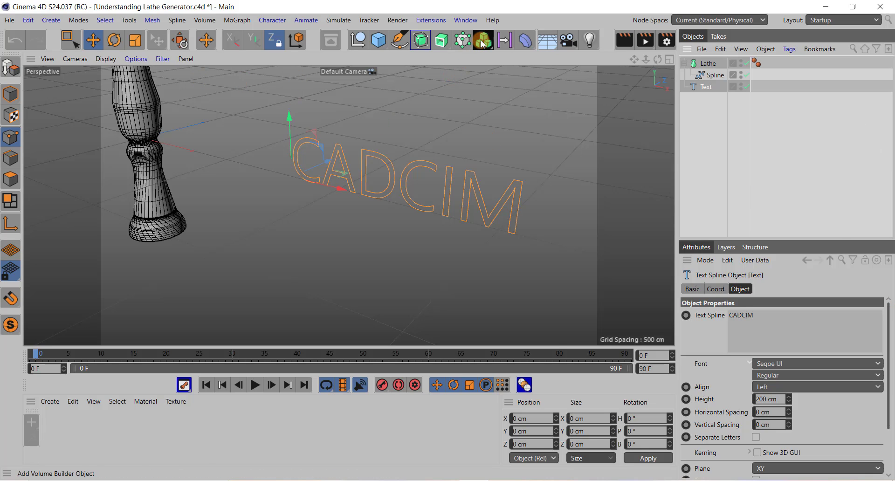
Step: Add Lathe.1, make the CADCIM Text spline its child, and select Lathe.1
drag(443, 46, 477, 76)
drag(706, 98, 707, 62)
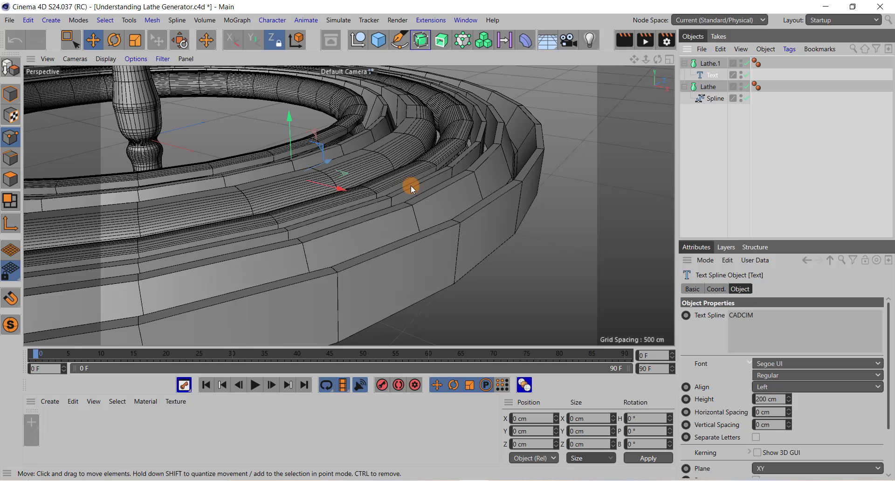
scroll(411, 184, down, 6)
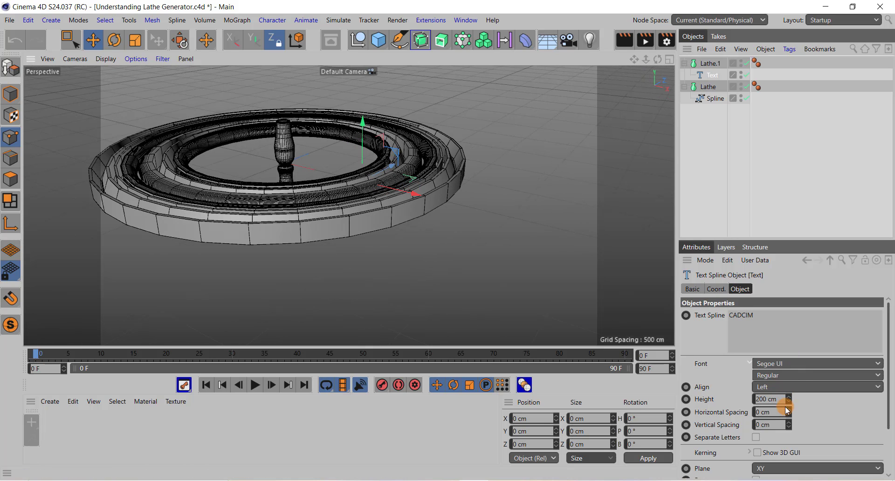
click(709, 63)
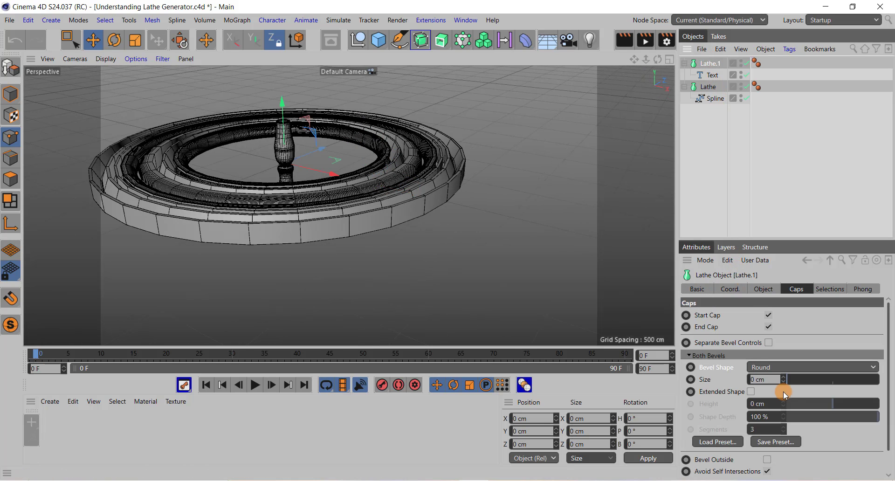
Step: Lower Lathe.1's Angle from 360° through 3° down to 2°
click(760, 290)
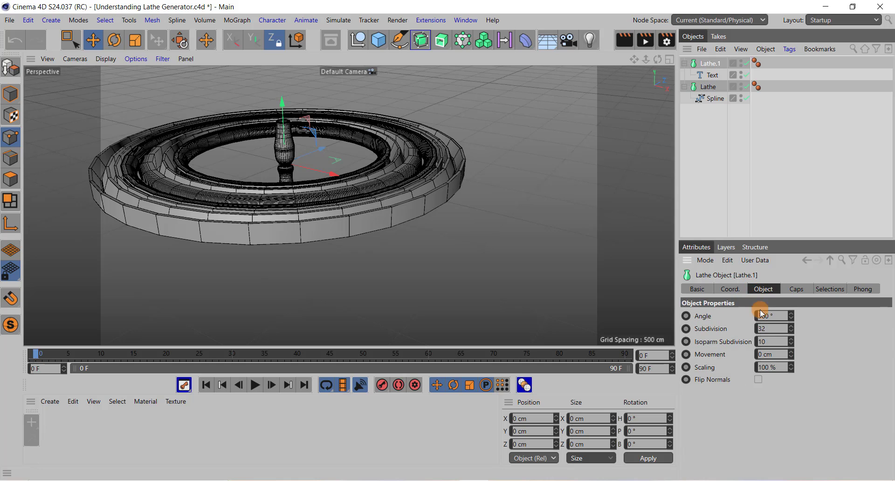
drag(792, 321, 791, 316)
scroll(466, 183, up, 5)
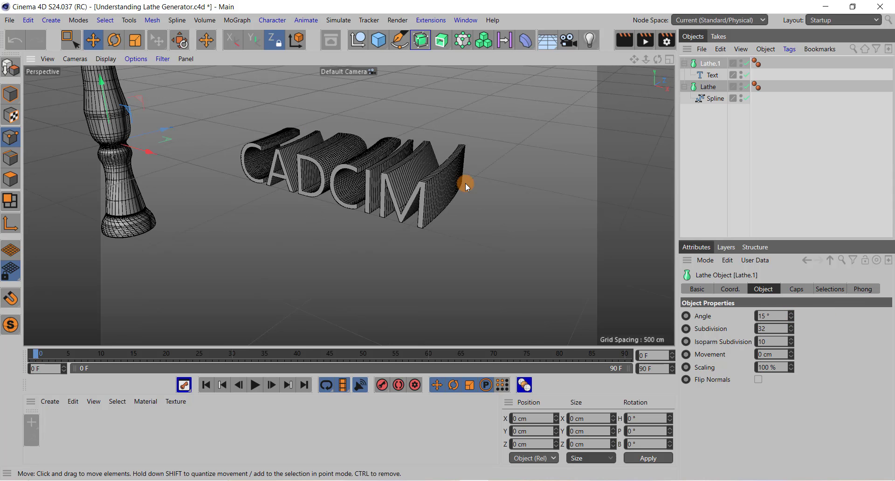
scroll(465, 182, up, 5)
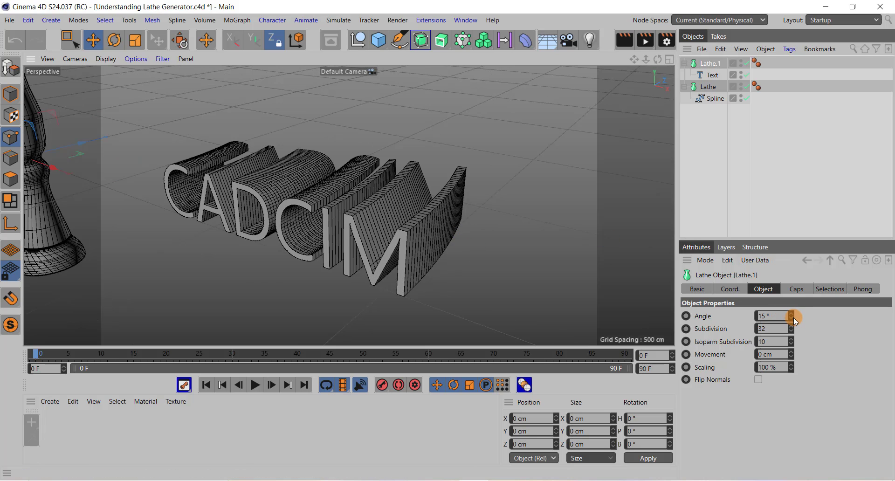
drag(795, 320, 788, 318)
alt+right_drag(401, 105, 569, 265)
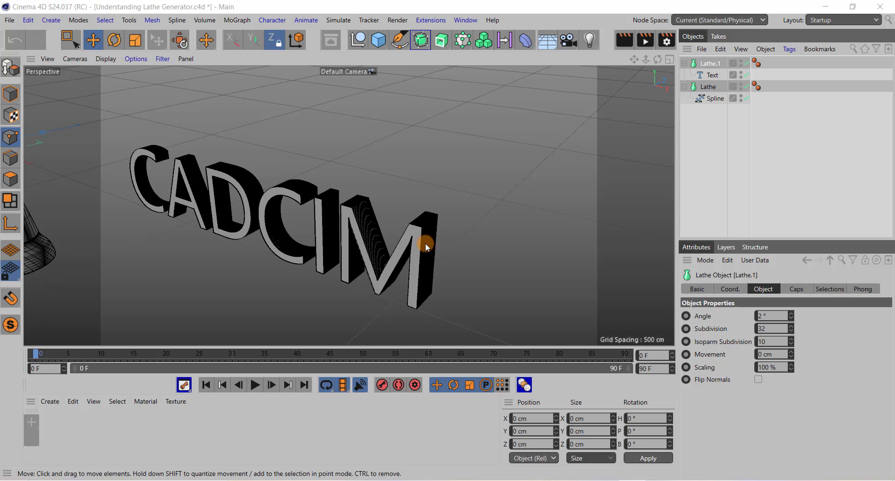
click(796, 288)
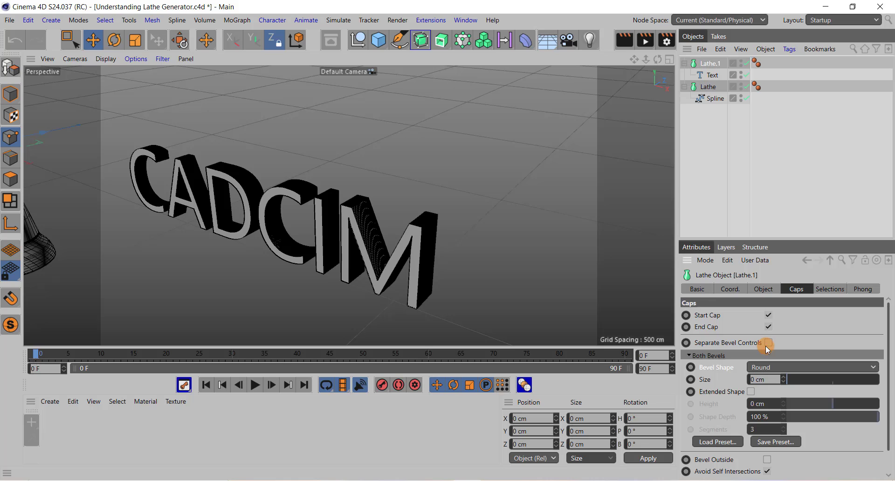
click(769, 315)
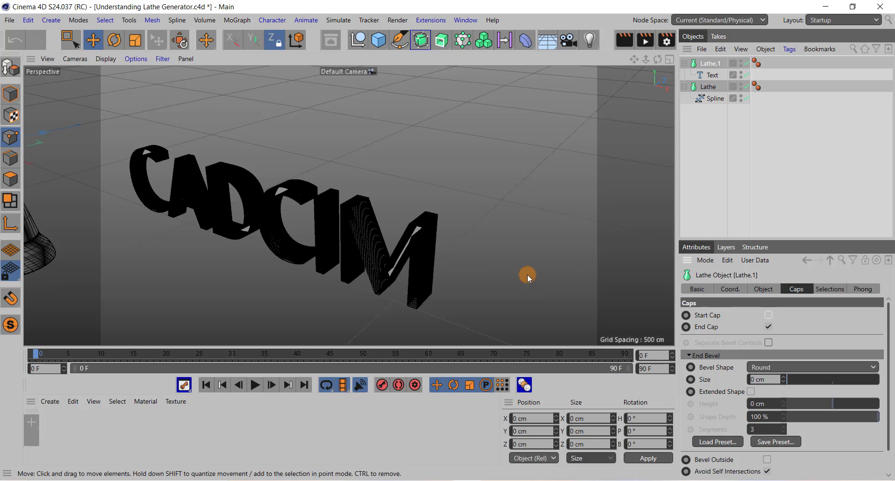
click(766, 324)
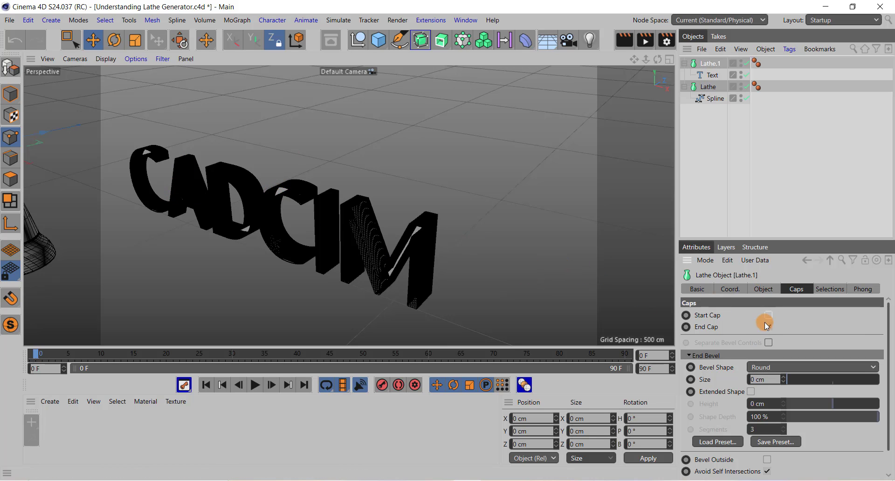
click(769, 315)
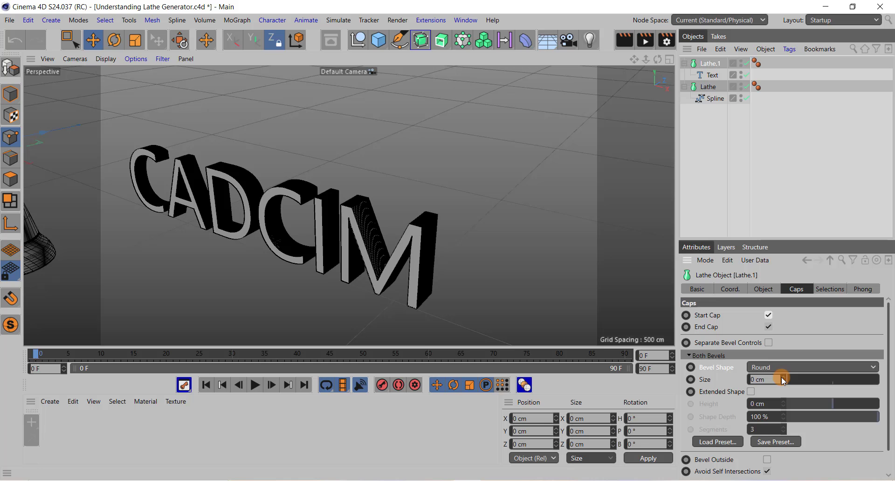
Step: Increase Lathe.1's bevel Size to 2.68 cm
drag(785, 379, 785, 369)
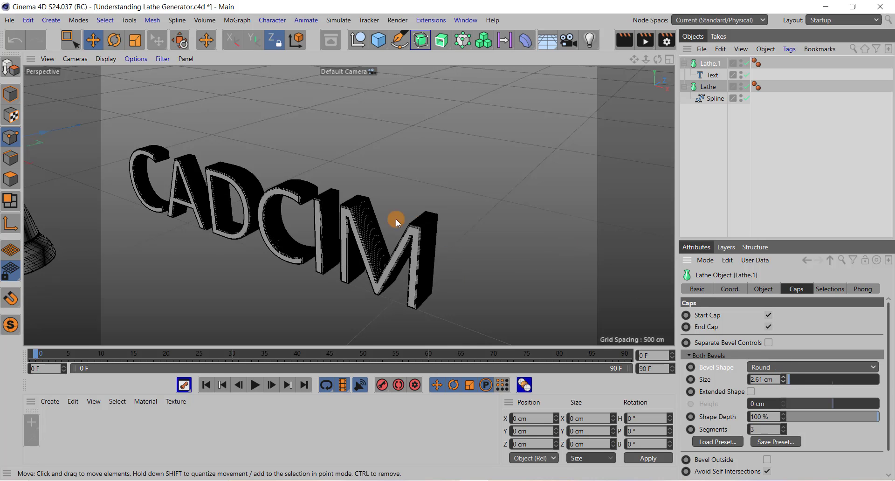
scroll(401, 225, up, 5)
scroll(424, 237, down, 3)
alt+drag(456, 260, 488, 264)
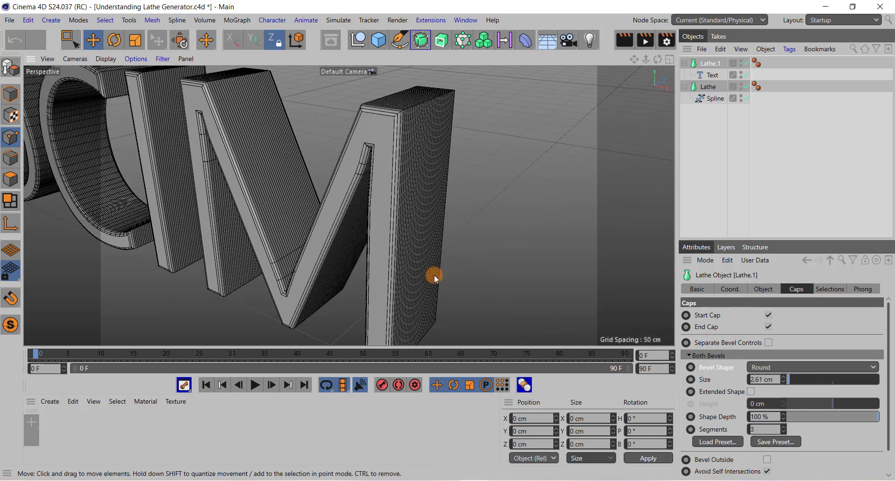
click(784, 376)
drag(784, 376, 784, 373)
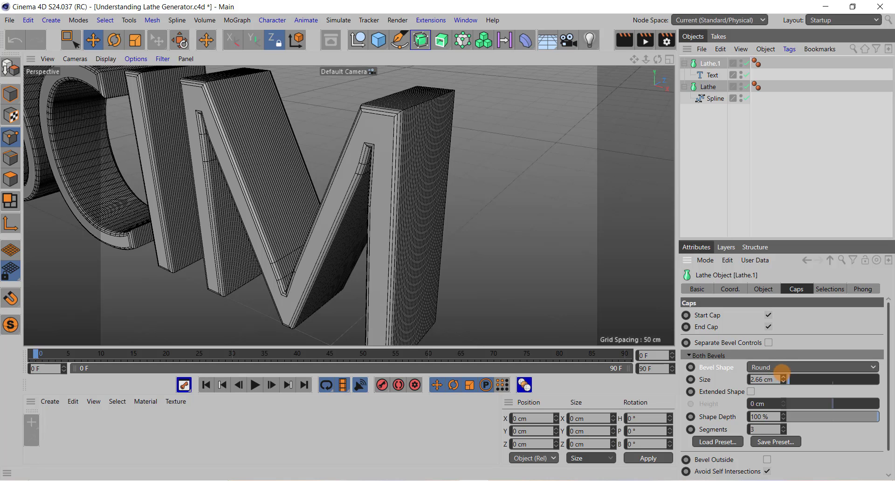
Step: Enable Extended Shape with Height 4.05 cm and 5 Segments, then orbit the letters
click(751, 392)
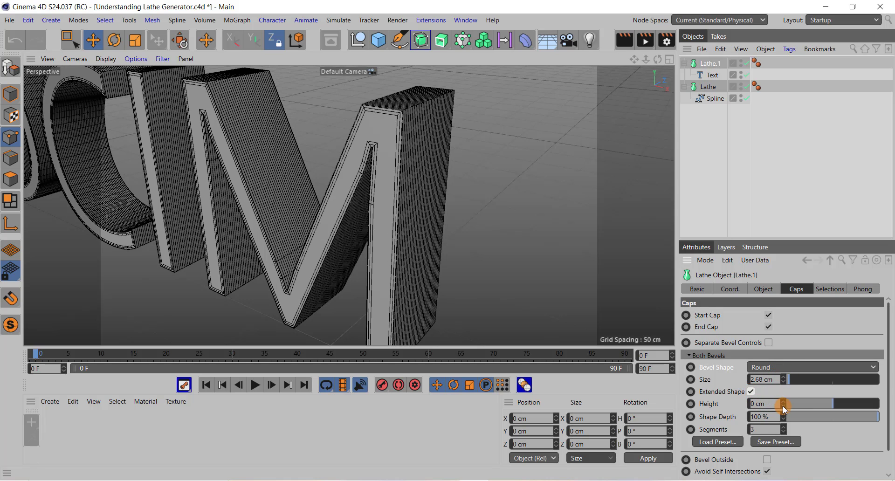
drag(783, 403, 783, 404)
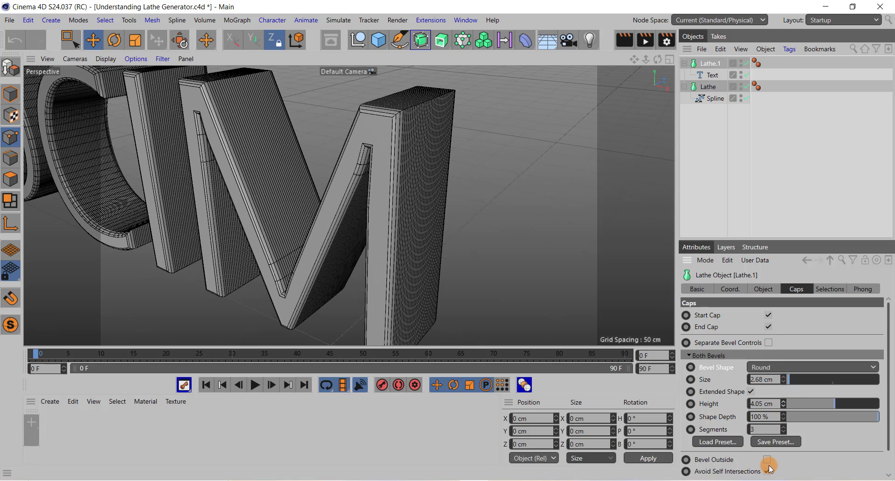
click(758, 429)
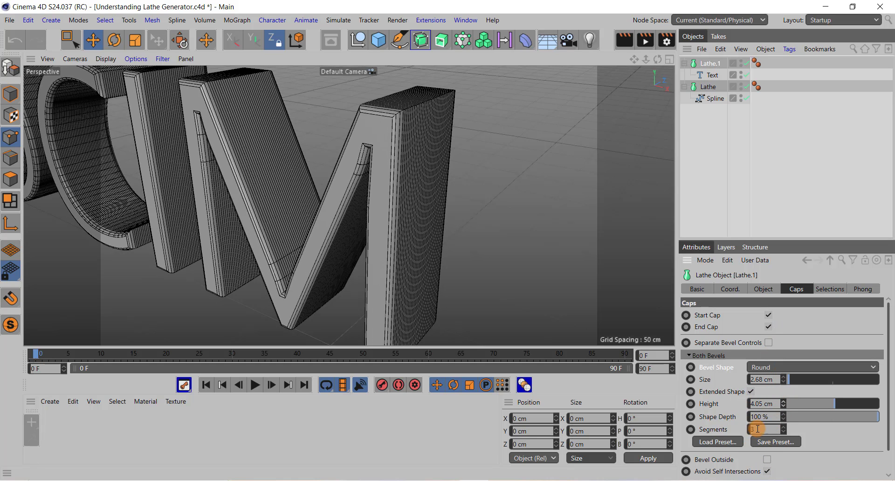
click(785, 426)
click(784, 427)
scroll(422, 258, down, 6)
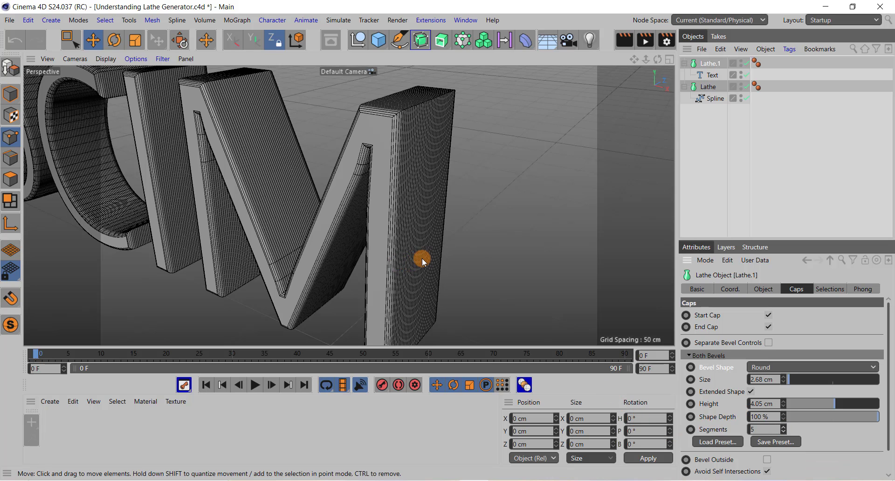
scroll(424, 258, up, 3)
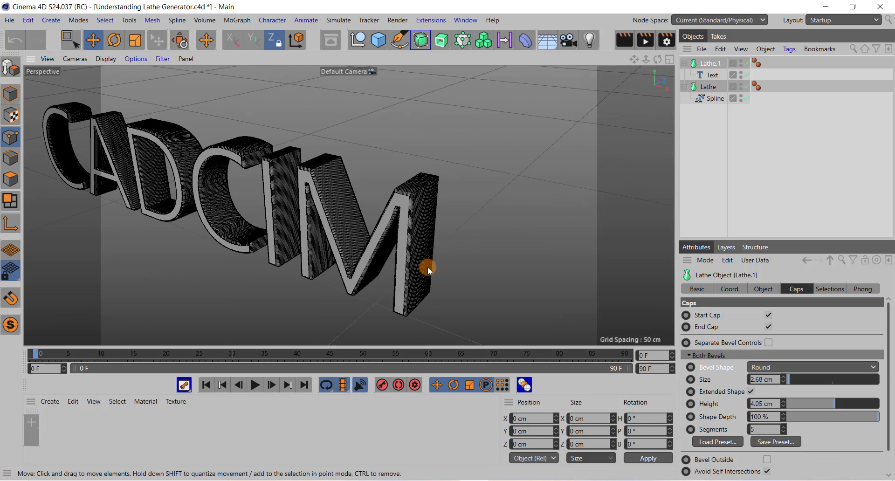
alt+drag(427, 267, 449, 274)
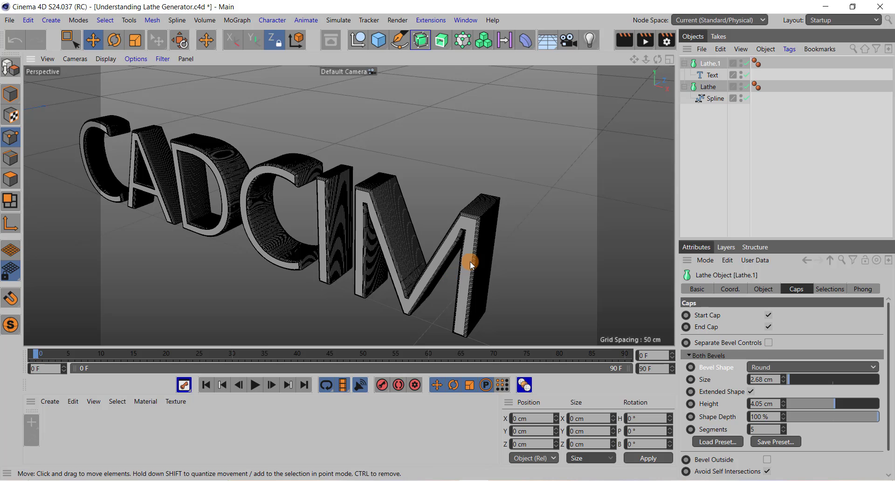
scroll(471, 261, down, 6)
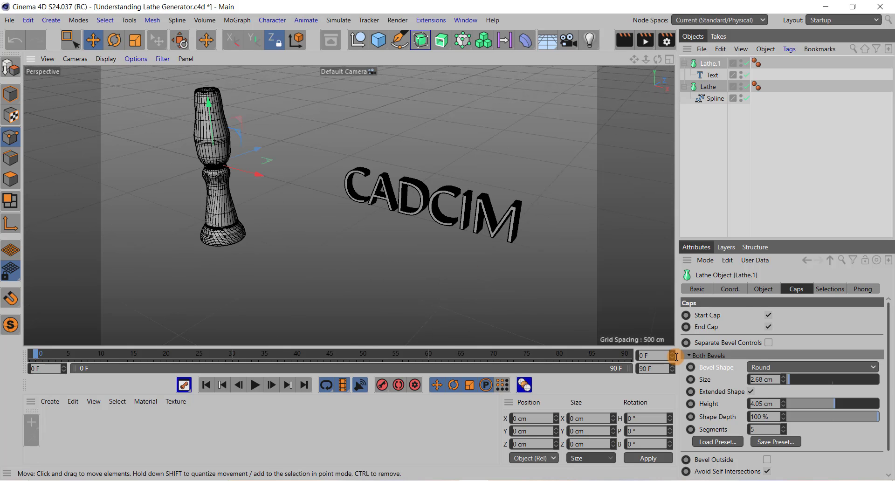